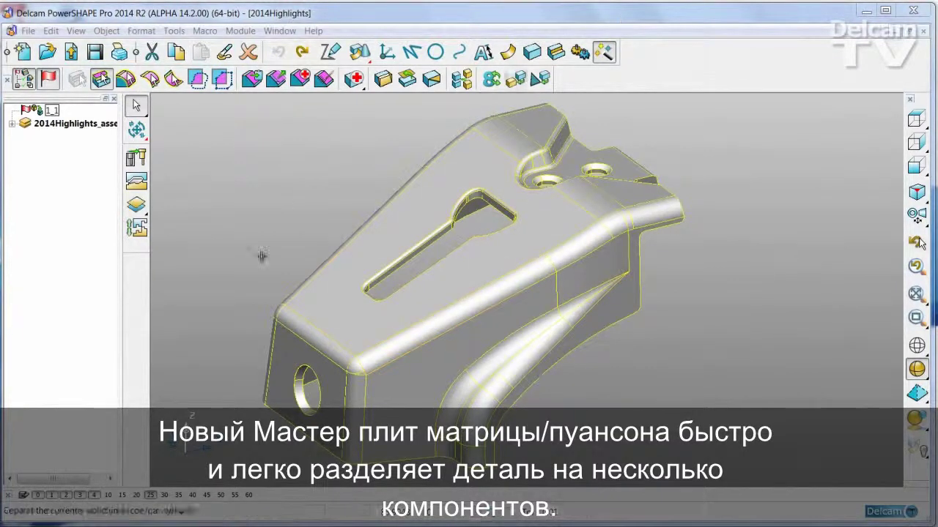
- Start the solid core/cavity separation of the part and slide the two halves apart and together to check the split
{"action": "left_click", "coordinate": [138, 231]}
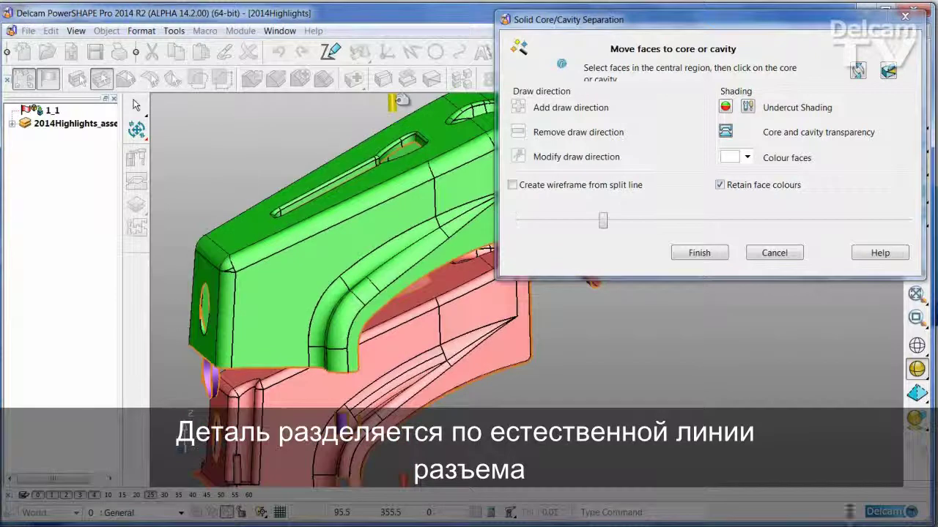
{"action": "middle_click_drag", "start_coordinate": [410, 337], "coordinate": [456, 276]}
{"action": "middle_click_drag", "start_coordinate": [324, 373], "coordinate": [344, 370]}
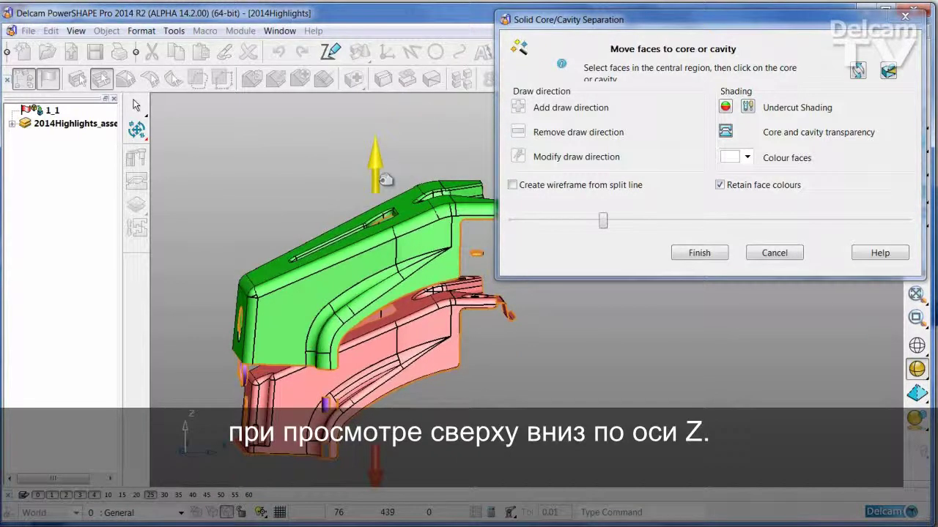
{"action": "left_click_drag", "start_coordinate": [385, 233], "coordinate": [383, 208]}
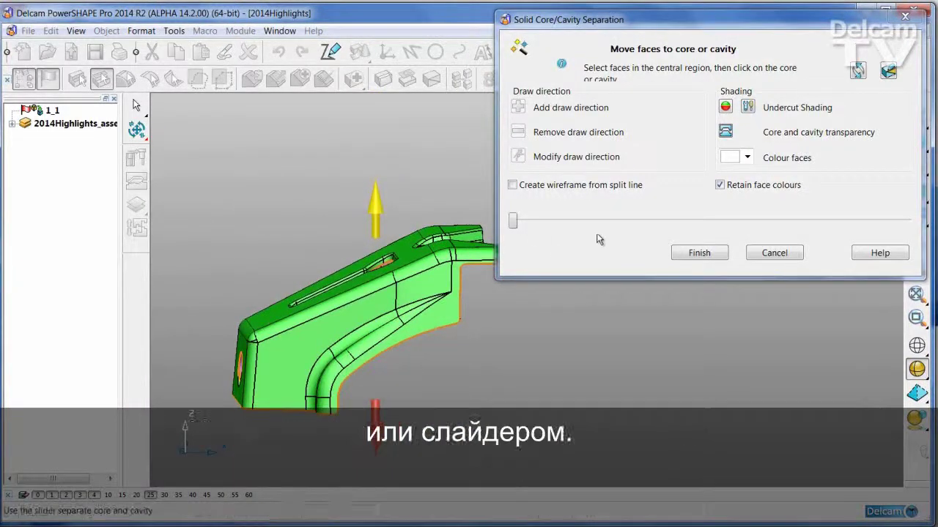
{"action": "left_click_drag", "start_coordinate": [513, 222], "coordinate": [683, 228]}
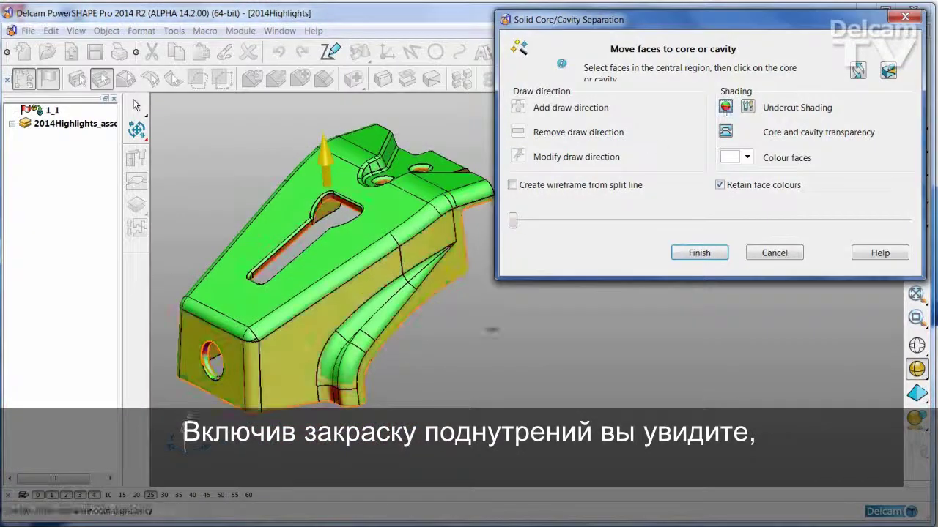
- Examine the undercut shading on the part's side walls, openings and lower ribs for faces that need reassigning
{"action": "mouse_move", "coordinate": [491, 330]}
{"action": "middle_mouse_down"}
{"action": "mouse_move", "coordinate": [474, 339]}
{"action": "mouse_move", "coordinate": [479, 318]}
{"action": "middle_mouse_up"}
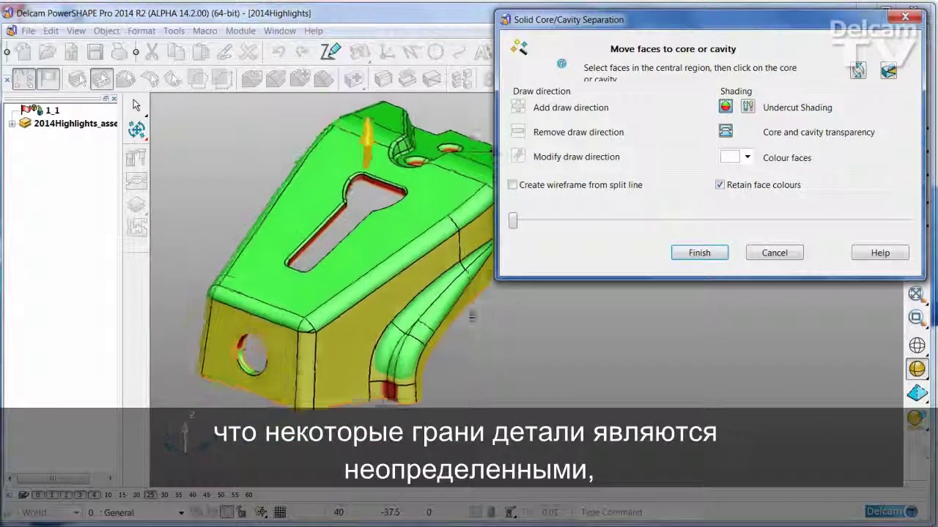
{"action": "scroll", "coordinate": [479, 318], "scroll_direction": "up", "scroll_amount": 3}
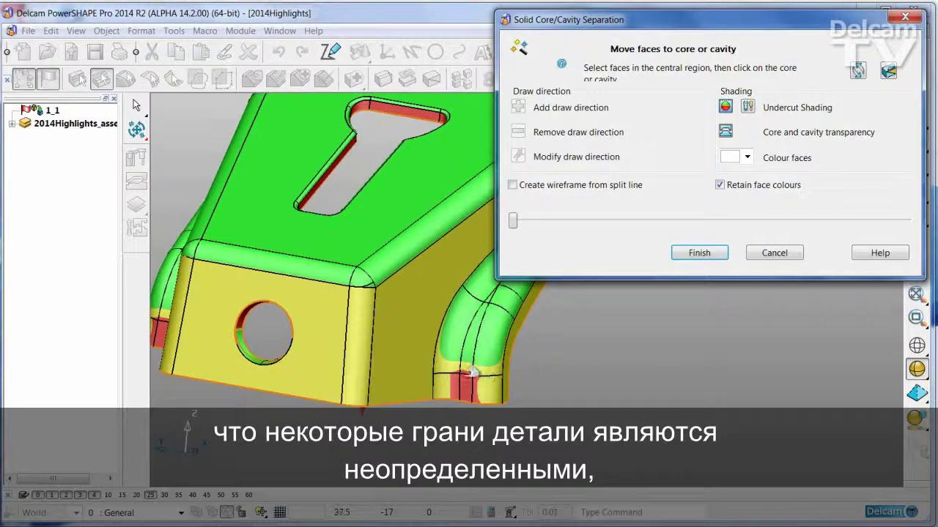
{"action": "middle_click_drag", "start_coordinate": [474, 396], "coordinate": [535, 397]}
{"action": "scroll", "coordinate": [476, 306], "scroll_direction": "down", "scroll_amount": 3}
{"action": "middle_click_drag", "start_coordinate": [469, 322], "coordinate": [359, 233]}
{"action": "scroll", "coordinate": [420, 332], "scroll_direction": "up", "scroll_amount": 2}
{"action": "scroll", "coordinate": [420, 332], "scroll_direction": "up", "scroll_amount": 3}
{"action": "scroll", "coordinate": [359, 233], "scroll_direction": "up", "scroll_amount": 2}
{"action": "middle_click_drag", "start_coordinate": [336, 301], "coordinate": [334, 265]}
{"action": "middle_click_drag", "start_coordinate": [393, 385], "coordinate": [381, 194]}
{"action": "middle_click_drag", "start_coordinate": [491, 357], "coordinate": [474, 346]}
{"action": "middle_click_drag", "start_coordinate": [534, 347], "coordinate": [527, 361]}
{"action": "key", "text": "ctrl+1"}
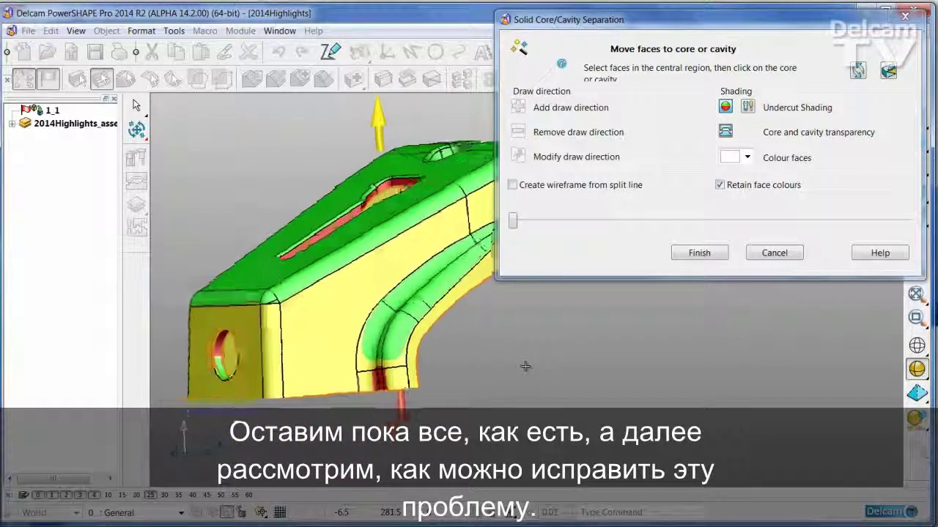
- Turn on core and cavity transparency and move the undefined faces of the two countersunk holes to the upper half
{"action": "left_click", "coordinate": [726, 132]}
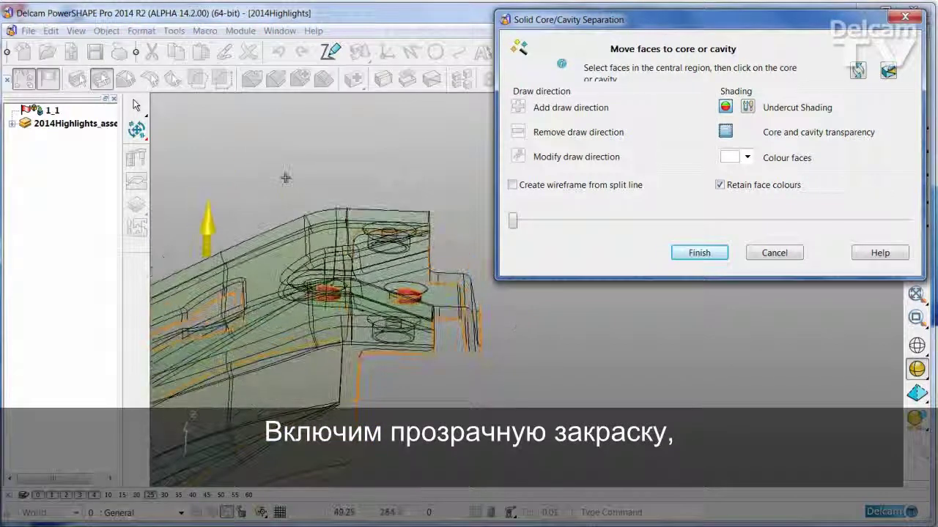
{"action": "left_click_drag", "start_coordinate": [455, 405], "coordinate": [439, 401]}
{"action": "middle_click_drag", "start_coordinate": [440, 402], "coordinate": [679, 308]}
{"action": "scroll", "coordinate": [389, 348], "scroll_direction": "up", "scroll_amount": 2}
{"action": "scroll", "coordinate": [385, 325], "scroll_direction": "up", "scroll_amount": 1}
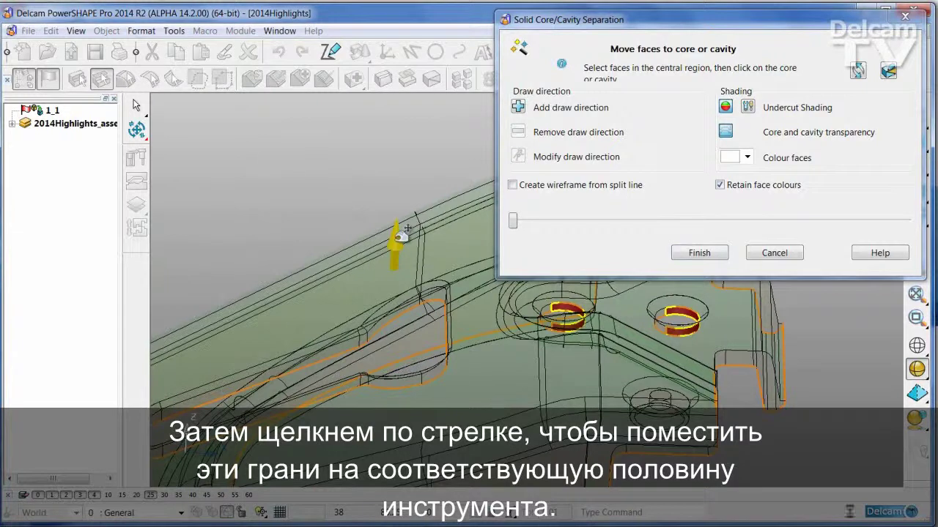
{"action": "middle_click_drag", "start_coordinate": [398, 334], "coordinate": [371, 146]}
- Separate the halves slightly and assign the undefined faces at the foot of the lower ribs to the lower half
{"action": "left_click", "coordinate": [572, 221]}
{"action": "middle_click_drag", "start_coordinate": [816, 444], "coordinate": [722, 449], "text": "shift"}
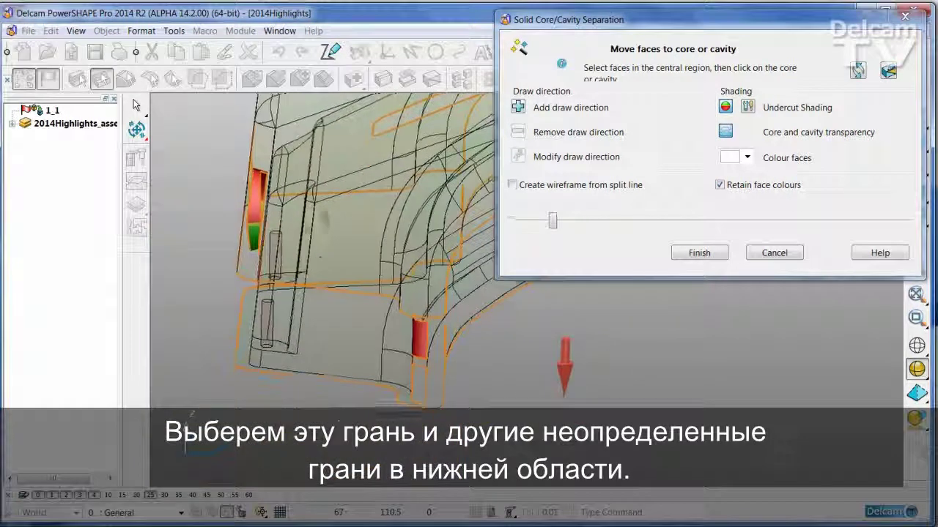
{"action": "mouse_move", "coordinate": [324, 219]}
{"action": "middle_mouse_down"}
{"action": "mouse_move", "coordinate": [360, 367]}
{"action": "mouse_move", "coordinate": [356, 389]}
{"action": "mouse_move", "coordinate": [333, 404]}
{"action": "middle_mouse_up"}
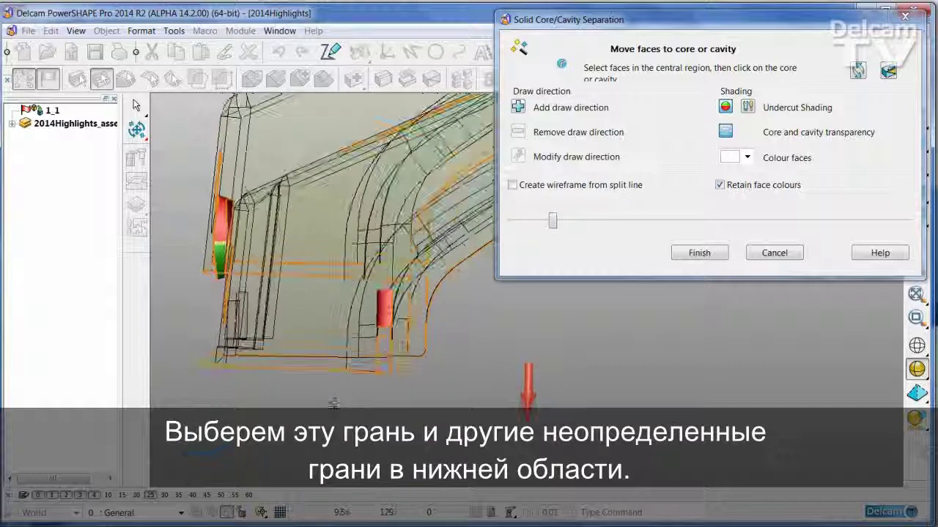
{"action": "left_click_drag", "start_coordinate": [423, 174], "coordinate": [456, 156]}
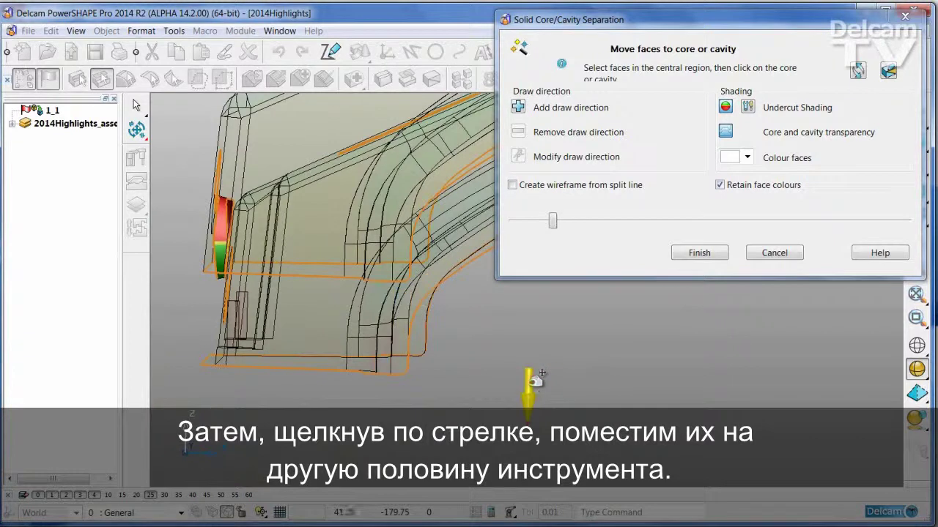
{"action": "middle_click_drag", "start_coordinate": [535, 392], "coordinate": [560, 319]}
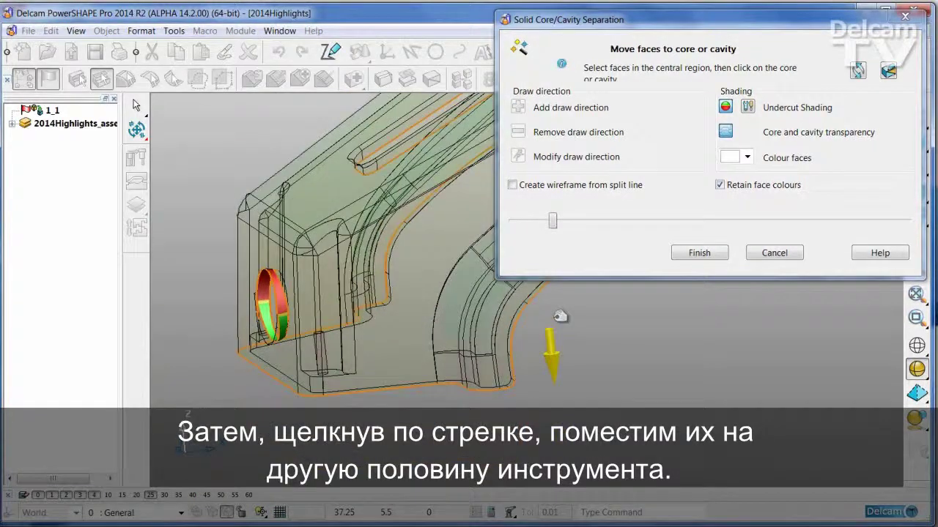
- Bring the halves back together and select the unassigned faces inside the round hole in the end wall
{"action": "left_click_drag", "start_coordinate": [553, 221], "coordinate": [513, 221]}
{"action": "middle_click_drag", "start_coordinate": [555, 318], "coordinate": [561, 189]}
{"action": "middle_click_drag", "start_coordinate": [240, 233], "coordinate": [227, 192]}
{"action": "left_click_drag", "start_coordinate": [311, 353], "coordinate": [264, 267]}
{"action": "middle_click_drag", "start_coordinate": [265, 268], "coordinate": [326, 278], "text": "shift"}
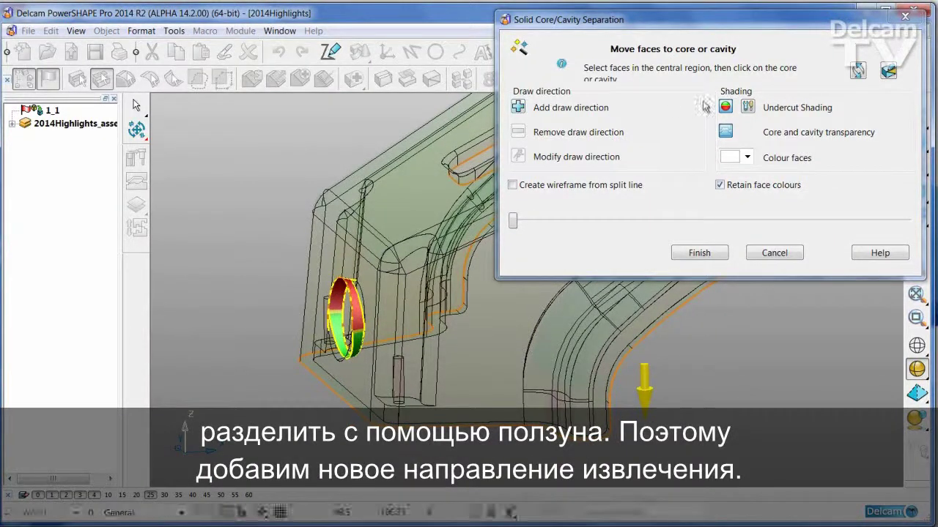
- Turn off core and cavity transparency and add a draw direction along the axis of the round end-wall hole
{"action": "left_click", "coordinate": [725, 131]}
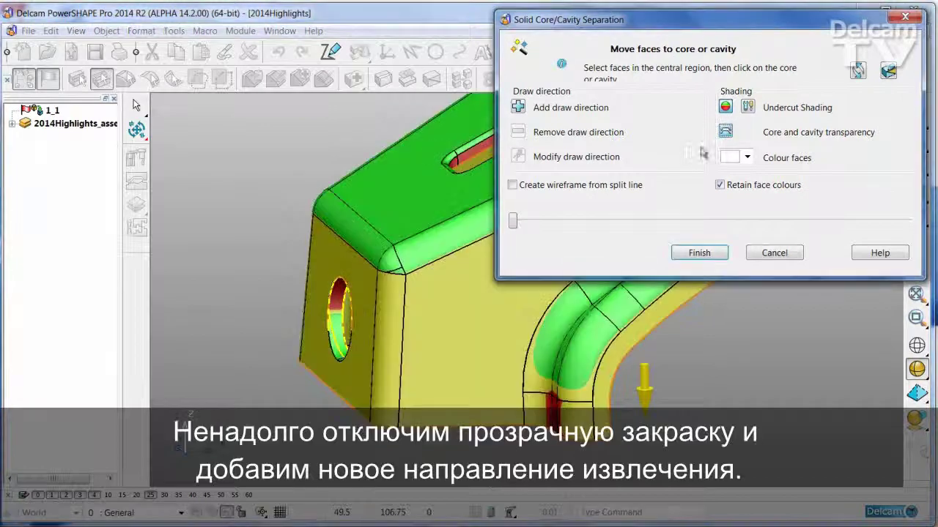
{"action": "left_click", "coordinate": [518, 107]}
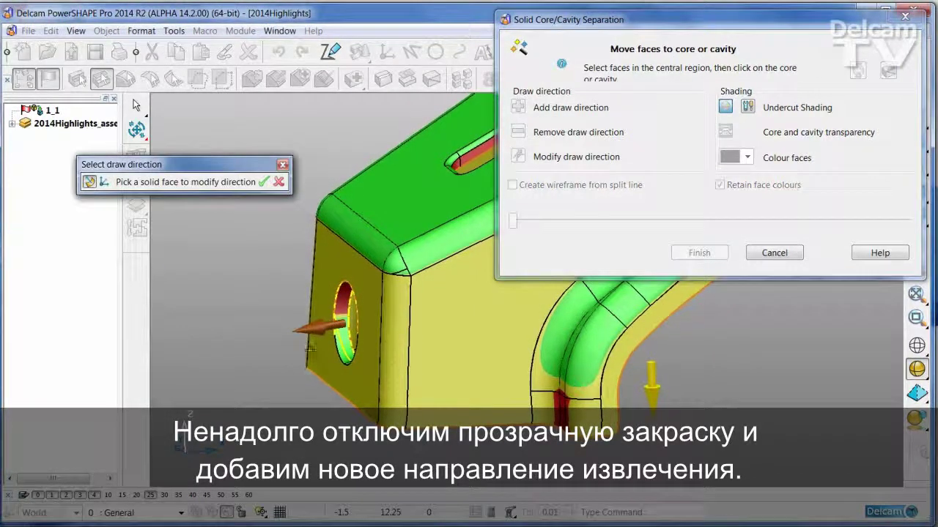
{"action": "middle_click_drag", "start_coordinate": [276, 309], "coordinate": [274, 317]}
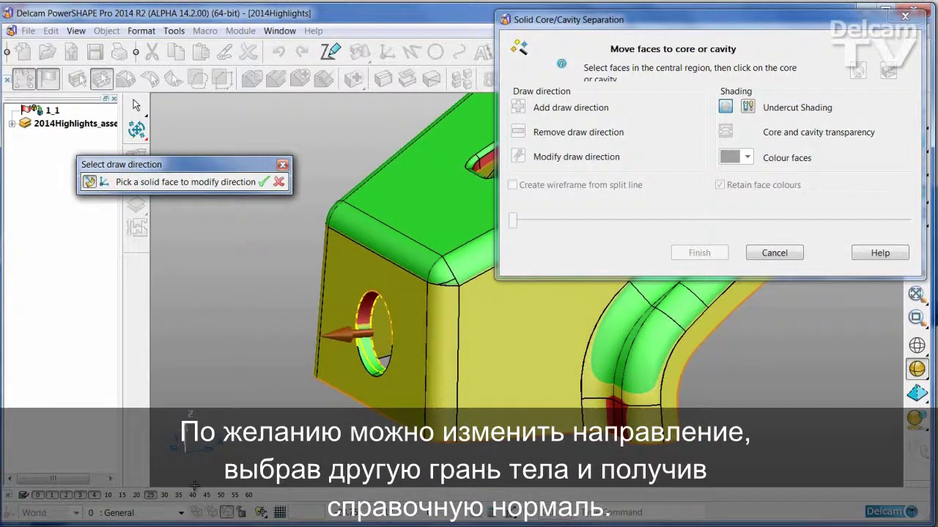
{"action": "left_click", "coordinate": [264, 182]}
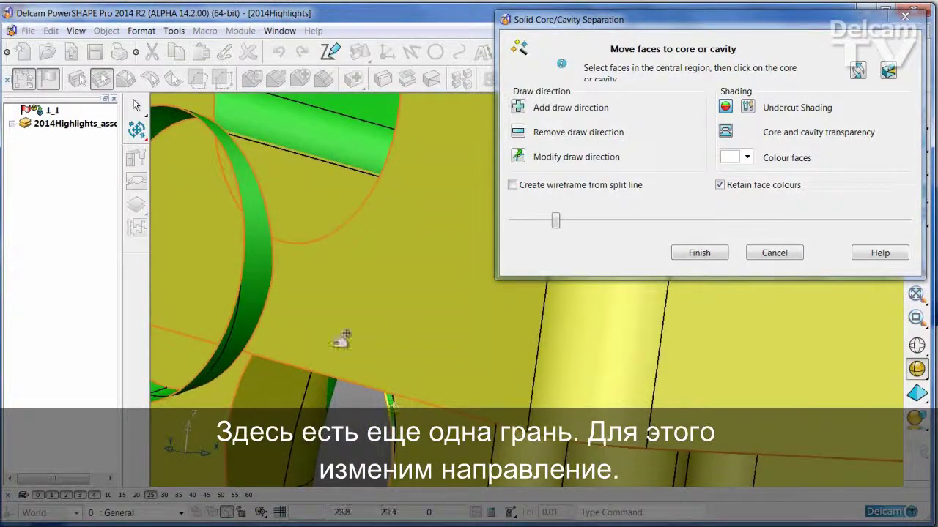
- Turn off undercut shading and move the halves apart to inspect the split around the end flange's lower lip
{"action": "middle_click_drag", "start_coordinate": [430, 353], "coordinate": [663, 96], "text": "ctrl"}
{"action": "middle_click_drag", "start_coordinate": [663, 96], "coordinate": [557, 217]}
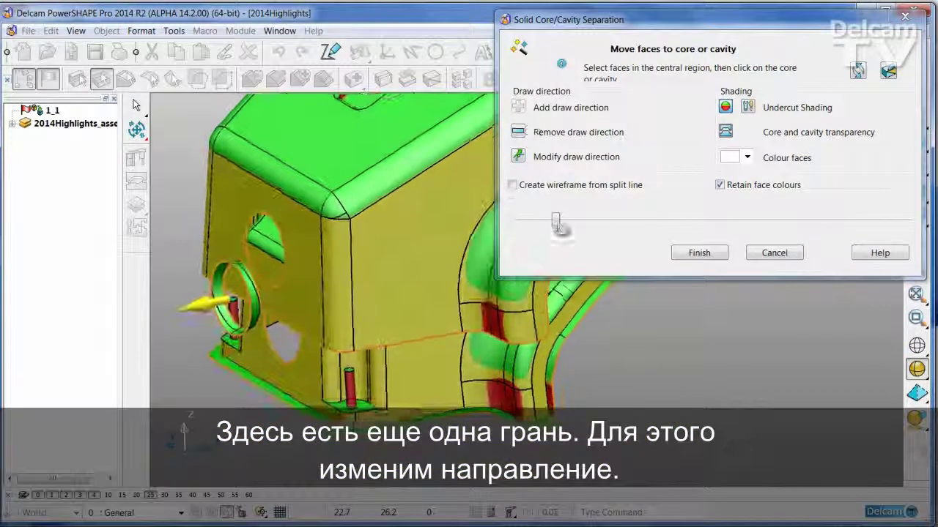
{"action": "left_click_drag", "start_coordinate": [556, 218], "coordinate": [529, 221]}
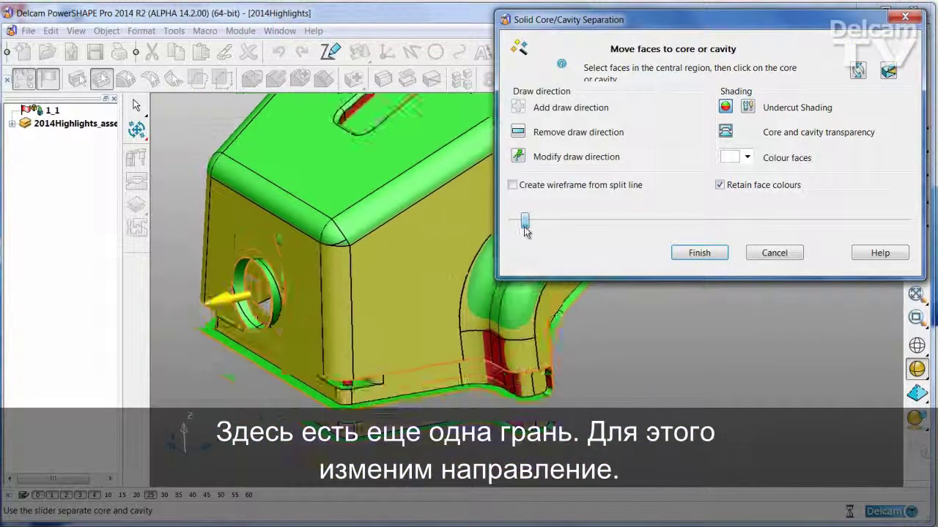
{"action": "left_click", "coordinate": [726, 107]}
{"action": "middle_click_drag", "start_coordinate": [516, 304], "coordinate": [389, 374]}
{"action": "middle_click_drag", "start_coordinate": [236, 371], "coordinate": [246, 344]}
{"action": "left_click_drag", "start_coordinate": [245, 343], "coordinate": [189, 355]}
{"action": "middle_click_drag", "start_coordinate": [322, 220], "coordinate": [306, 226]}
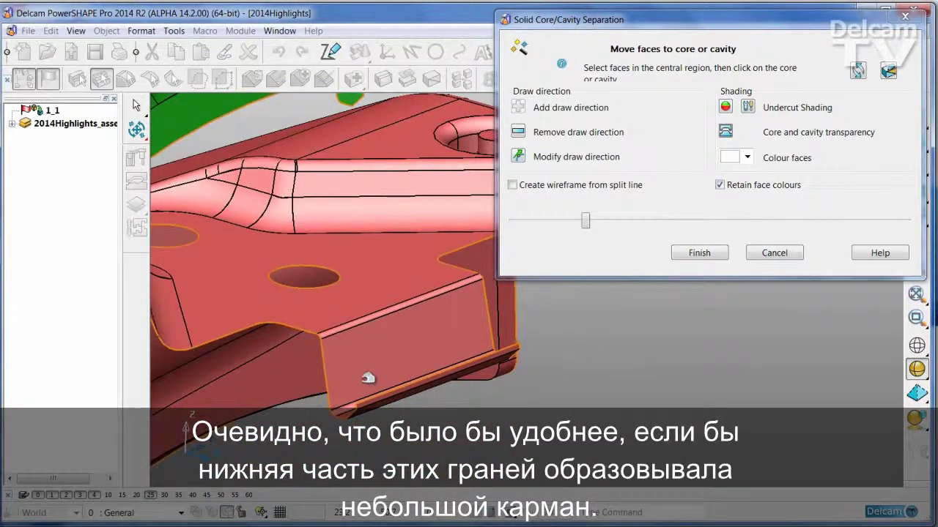
- Close the halves, enter wireframe face splitting, and sketch a line about 1.9 long across each end of the flange, level with its lip
{"action": "left_click_drag", "start_coordinate": [586, 220], "coordinate": [503, 230]}
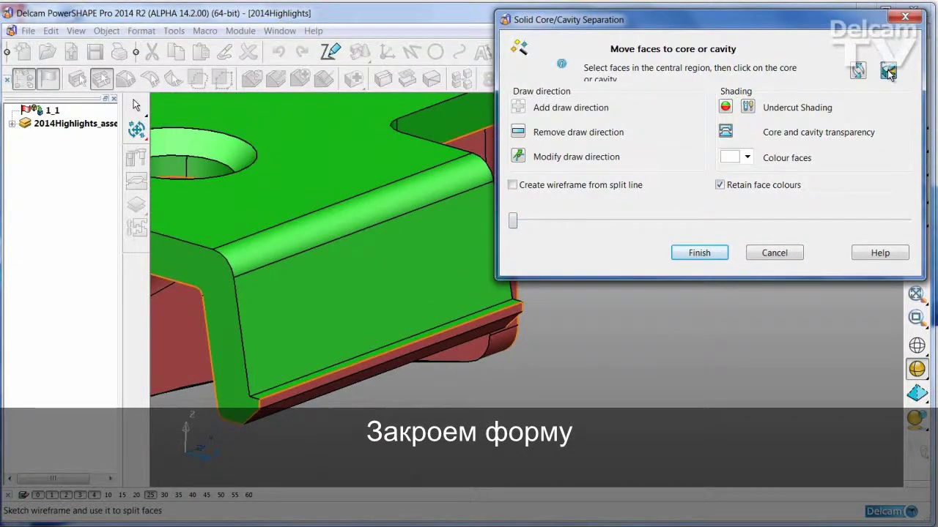
{"action": "left_click", "coordinate": [888, 69]}
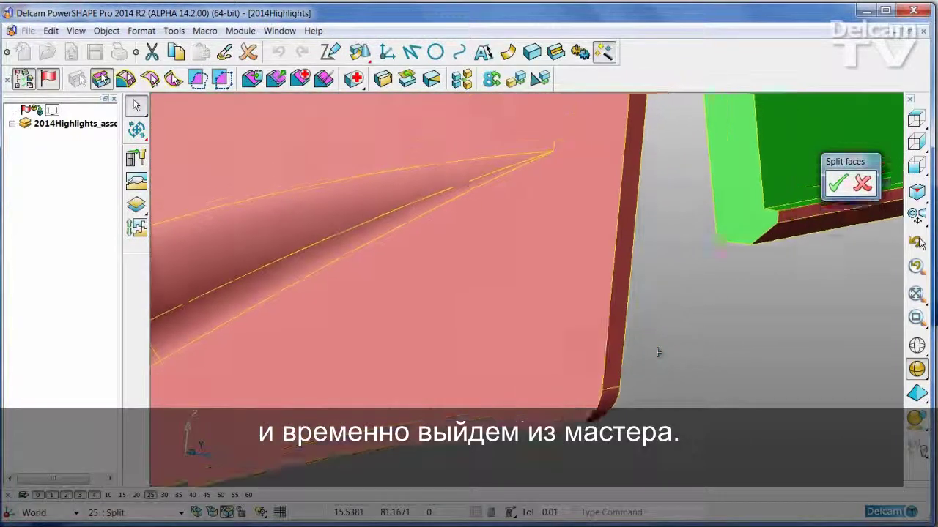
{"action": "left_click", "coordinate": [411, 51]}
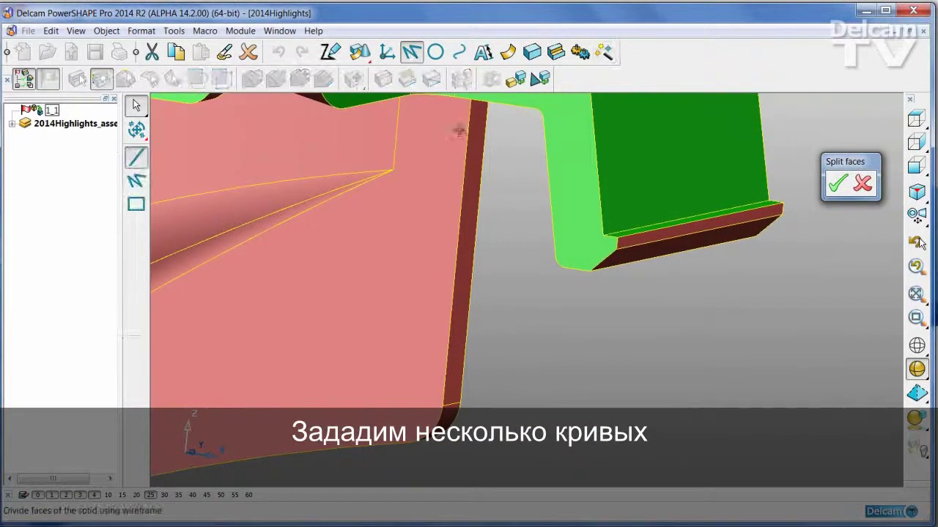
{"action": "left_click", "coordinate": [603, 235]}
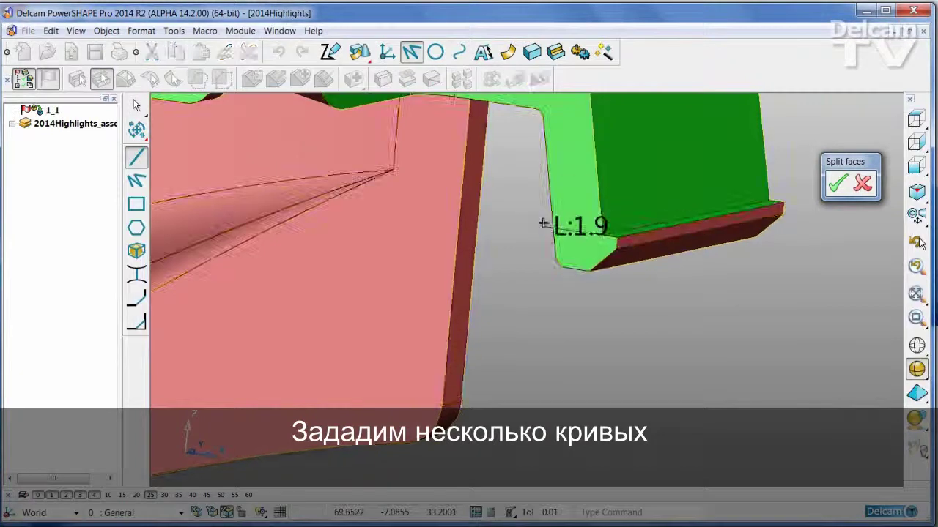
{"action": "left_click", "coordinate": [542, 223]}
{"action": "middle_click_drag", "start_coordinate": [542, 224], "coordinate": [506, 320]}
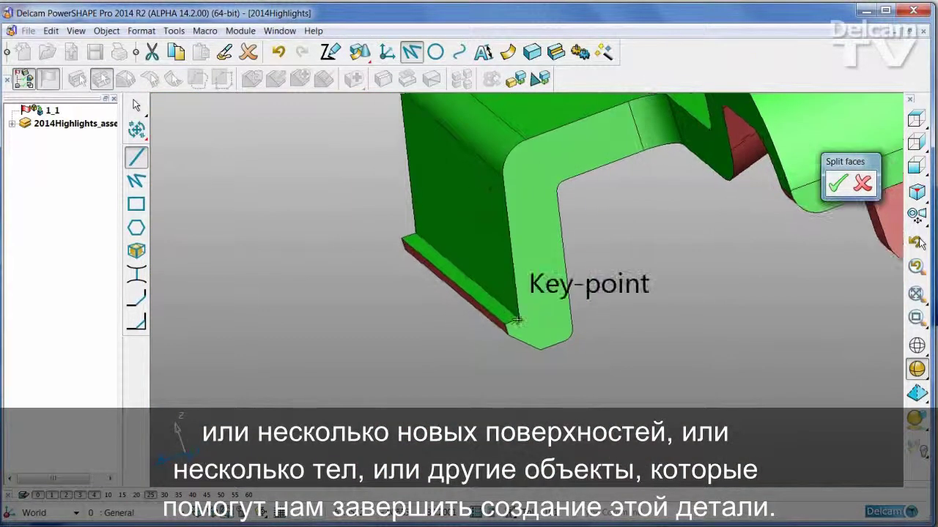
{"action": "left_click", "coordinate": [518, 319]}
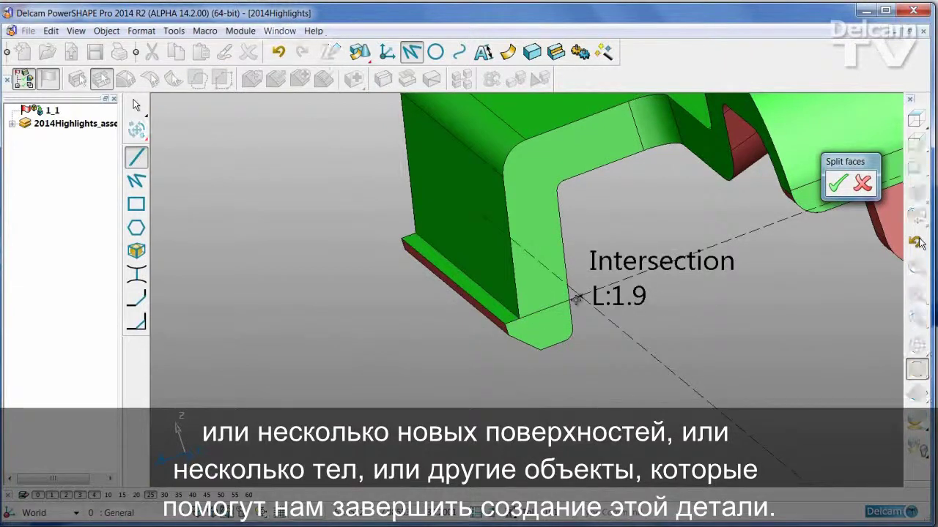
{"action": "left_click", "coordinate": [575, 297]}
{"action": "middle_click_drag", "start_coordinate": [493, 365], "coordinate": [489, 376]}
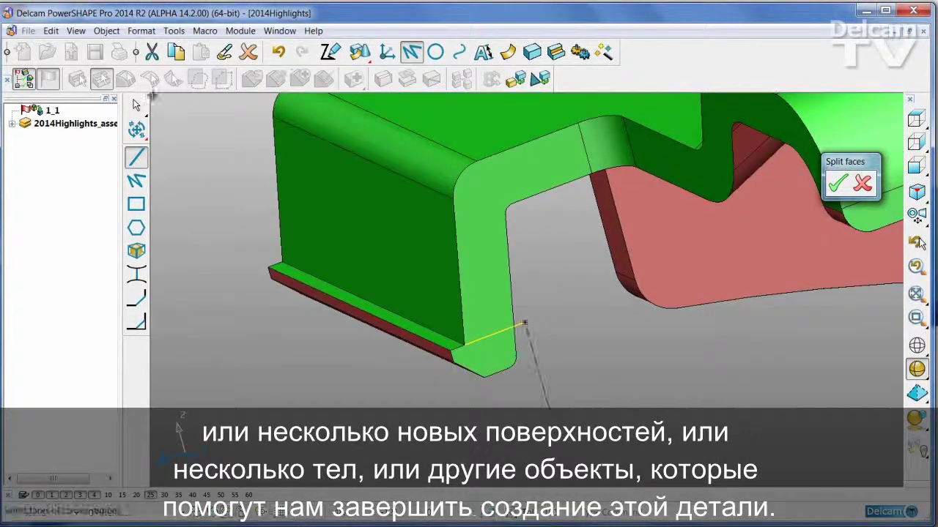
- Divide the end face on one side of the flange along its sketched line
{"action": "left_click", "coordinate": [139, 106]}
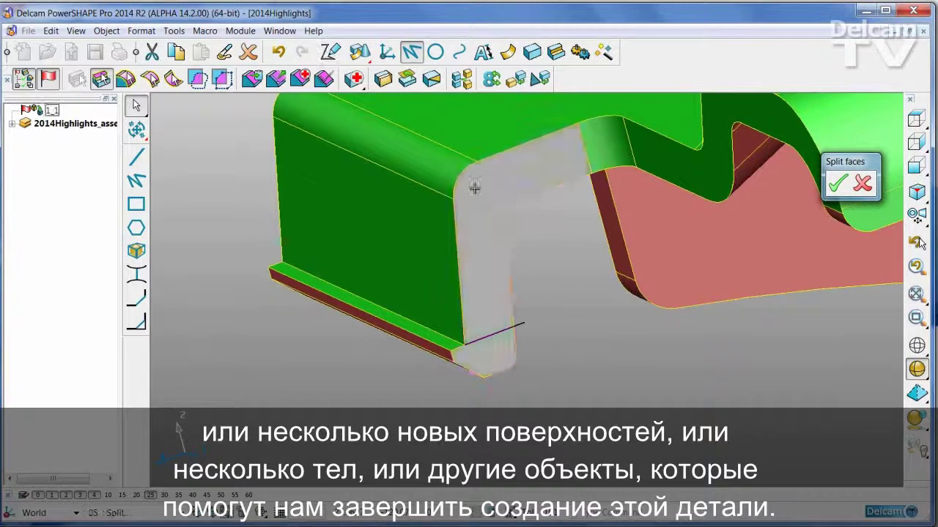
{"action": "left_click", "coordinate": [474, 192]}
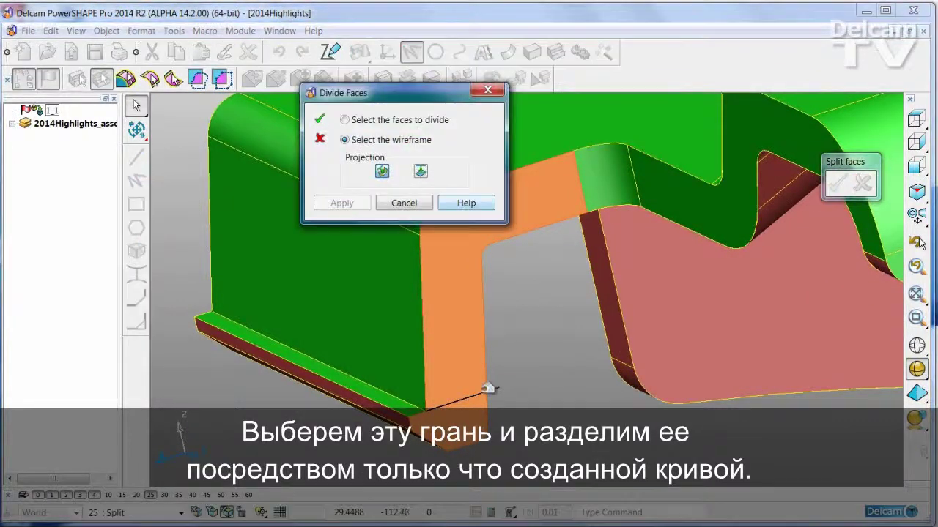
{"action": "left_click", "coordinate": [487, 393]}
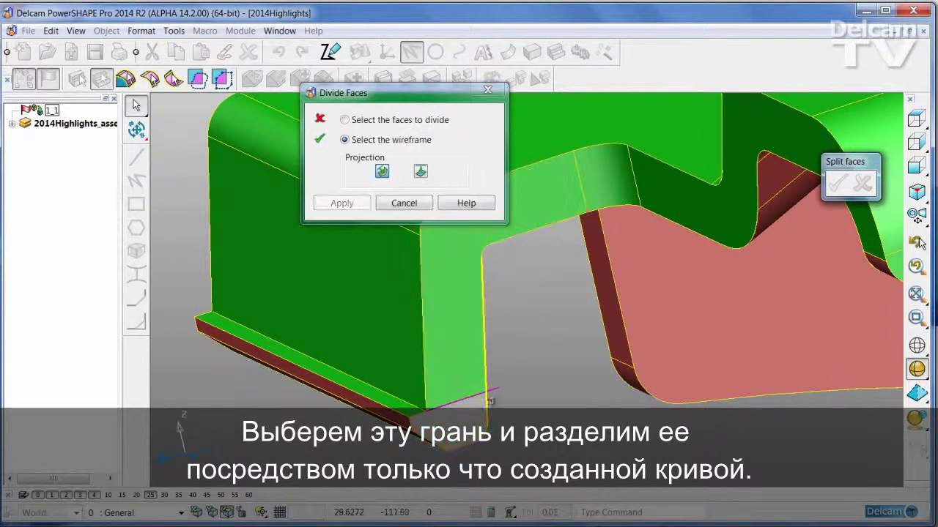
- Divide the matching end face on the opposite side of the flange along its own sketched line
{"action": "middle_click_drag", "start_coordinate": [522, 327], "coordinate": [920, 243]}
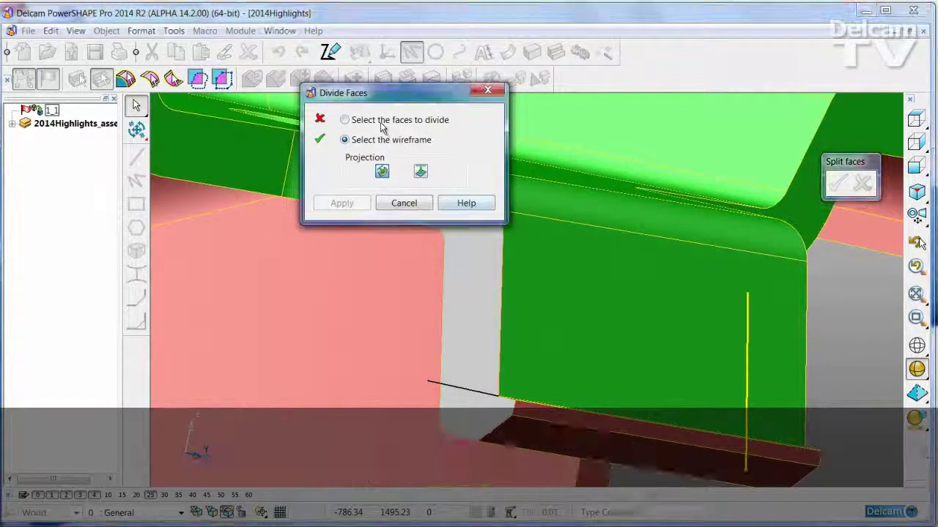
{"action": "left_click", "coordinate": [458, 270]}
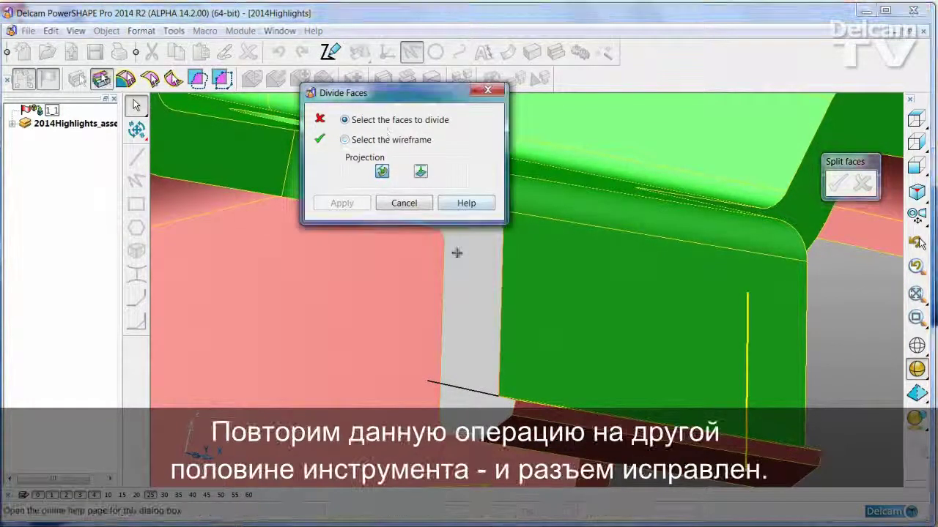
{"action": "left_click", "coordinate": [348, 140]}
{"action": "left_click", "coordinate": [456, 386]}
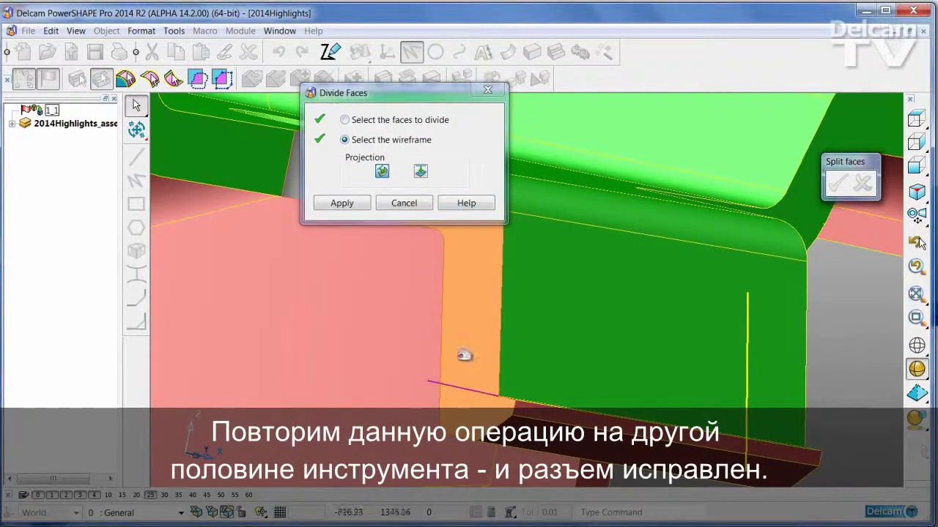
{"action": "middle_click_drag", "start_coordinate": [456, 356], "coordinate": [419, 201]}
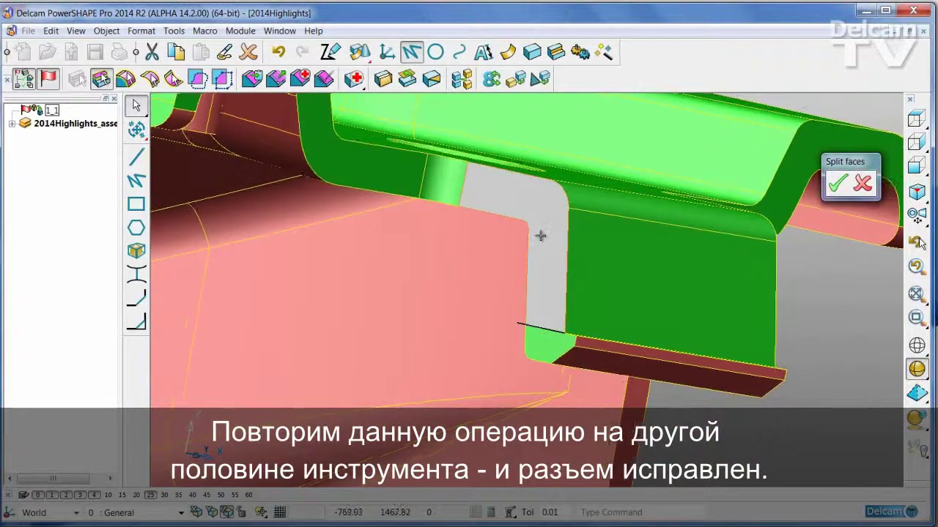
- Draft the two end faces of the flange's lip at angle 359, using the lip's upper face as reference, and finish the face splitting
{"action": "middle_click_drag", "start_coordinate": [540, 237], "coordinate": [534, 324]}
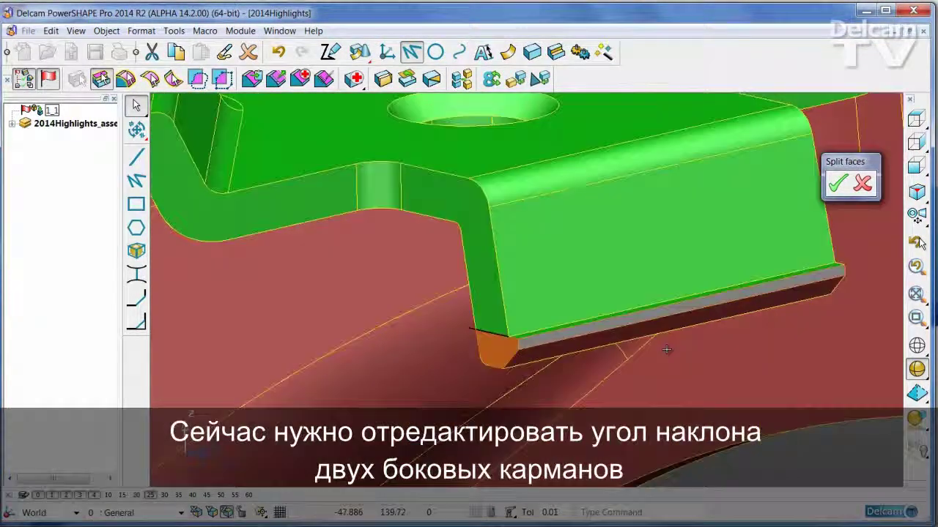
{"action": "middle_click_drag", "start_coordinate": [667, 350], "coordinate": [689, 344]}
{"action": "middle_click_drag", "start_coordinate": [700, 400], "coordinate": [694, 398]}
{"action": "middle_click_drag", "start_coordinate": [456, 180], "coordinate": [498, 185]}
{"action": "middle_click_drag", "start_coordinate": [490, 153], "coordinate": [483, 156]}
{"action": "left_click", "coordinate": [382, 78]}
{"action": "scroll", "coordinate": [507, 383], "scroll_direction": "up", "scroll_amount": 5}
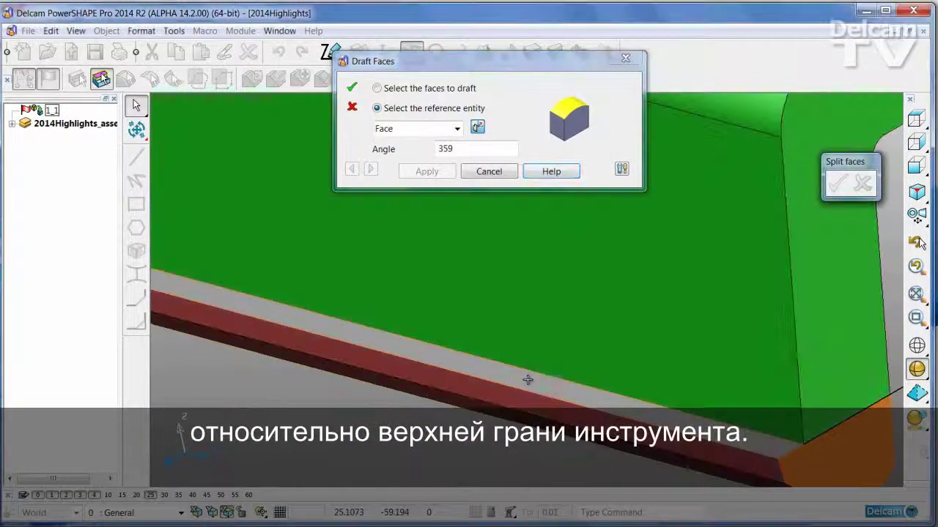
{"action": "left_click", "coordinate": [528, 380]}
{"action": "scroll", "coordinate": [498, 392], "scroll_direction": "down", "scroll_amount": 3}
{"action": "scroll", "coordinate": [498, 392], "scroll_direction": "down", "scroll_amount": 2}
{"action": "left_click", "coordinate": [427, 172]}
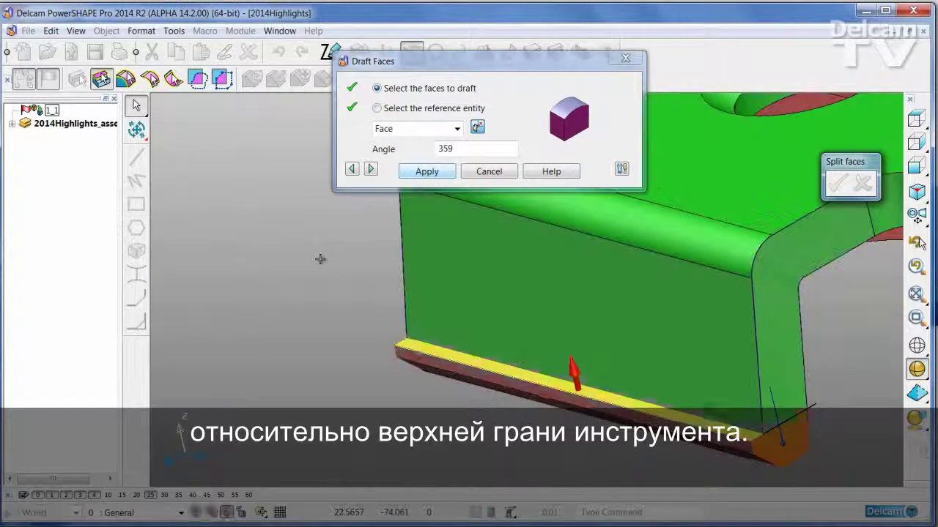
{"action": "left_click", "coordinate": [489, 171]}
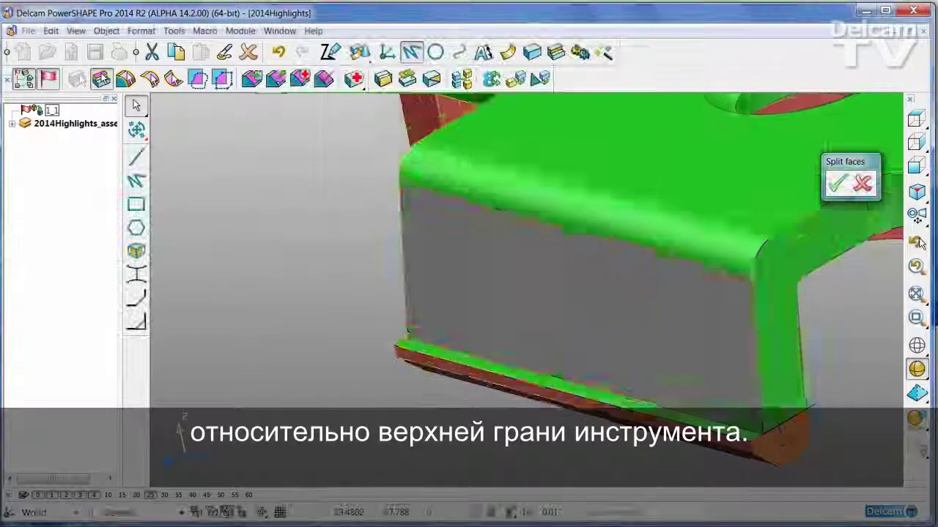
{"action": "scroll", "coordinate": [498, 307], "scroll_direction": "down", "scroll_amount": 3}
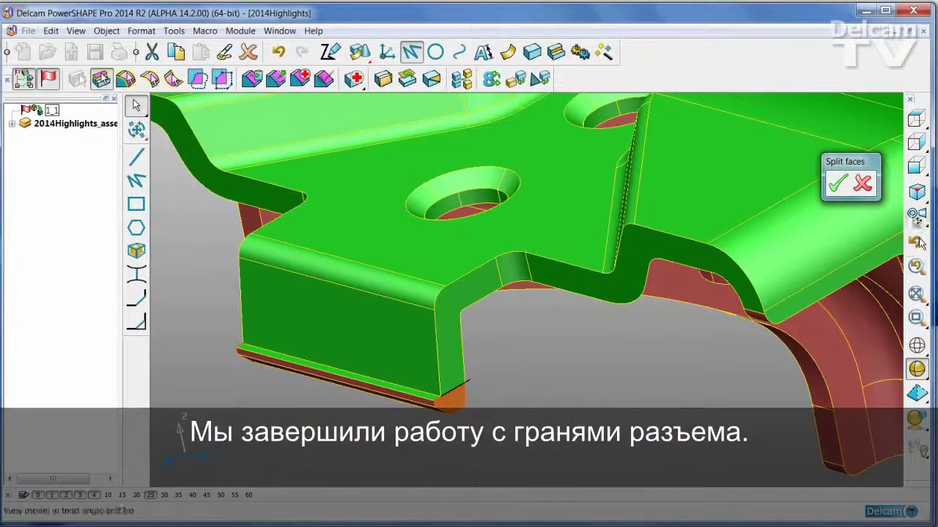
{"action": "left_click", "coordinate": [839, 186]}
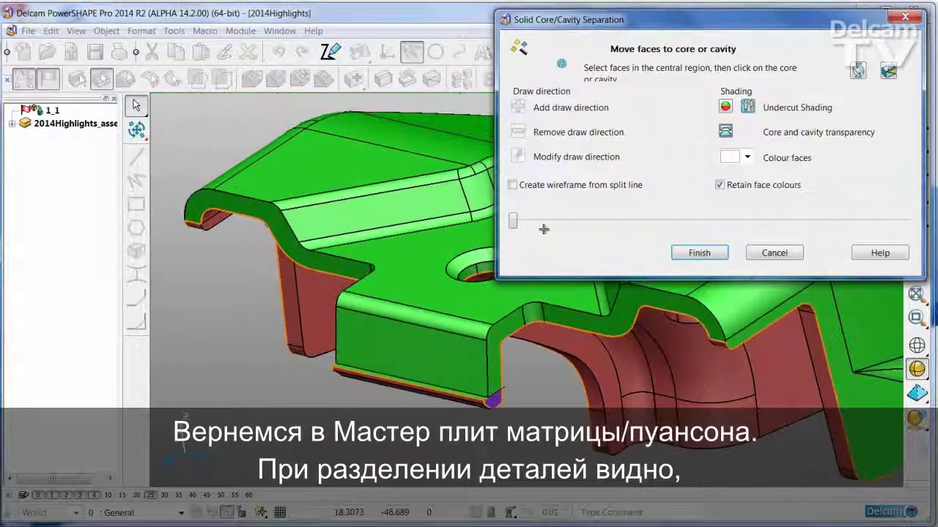
- Separate the halves and move the two undefined end faces of the flange's lip to the matching tool half
{"action": "left_click_drag", "start_coordinate": [513, 221], "coordinate": [627, 222]}
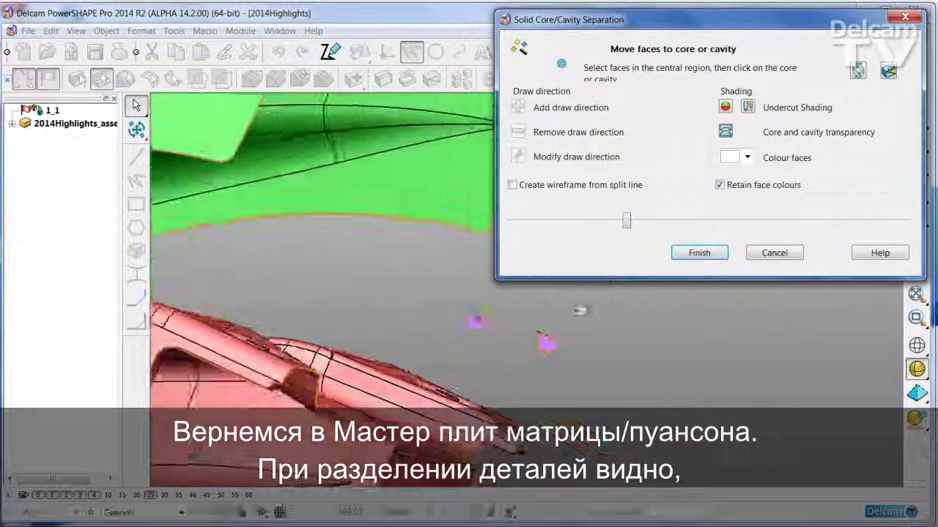
{"action": "left_click_drag", "start_coordinate": [456, 303], "coordinate": [602, 370]}
{"action": "middle_click_drag", "start_coordinate": [602, 370], "coordinate": [621, 344], "text": "shift"}
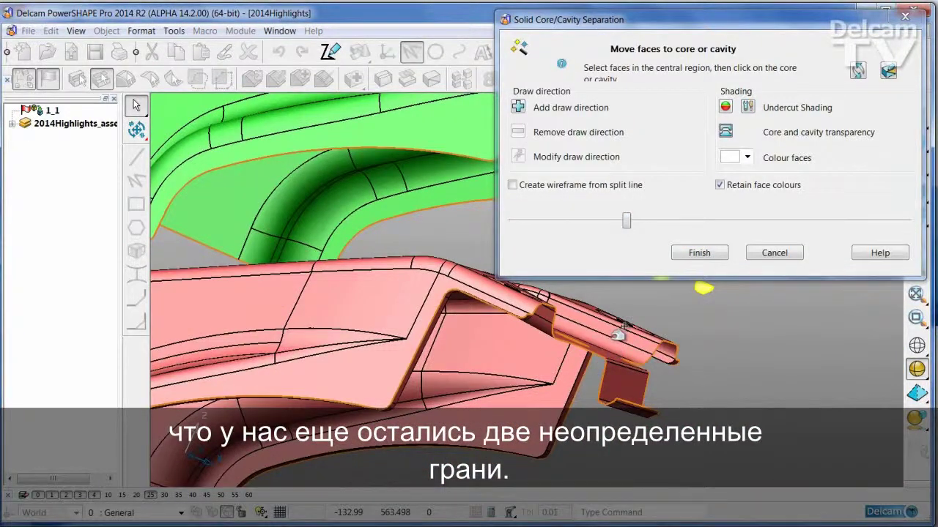
{"action": "middle_click_drag", "start_coordinate": [721, 358], "coordinate": [701, 447]}
- Close the halves and finish the core/cavity separation with wireframe created from the split line
{"action": "left_click_drag", "start_coordinate": [630, 224], "coordinate": [515, 225]}
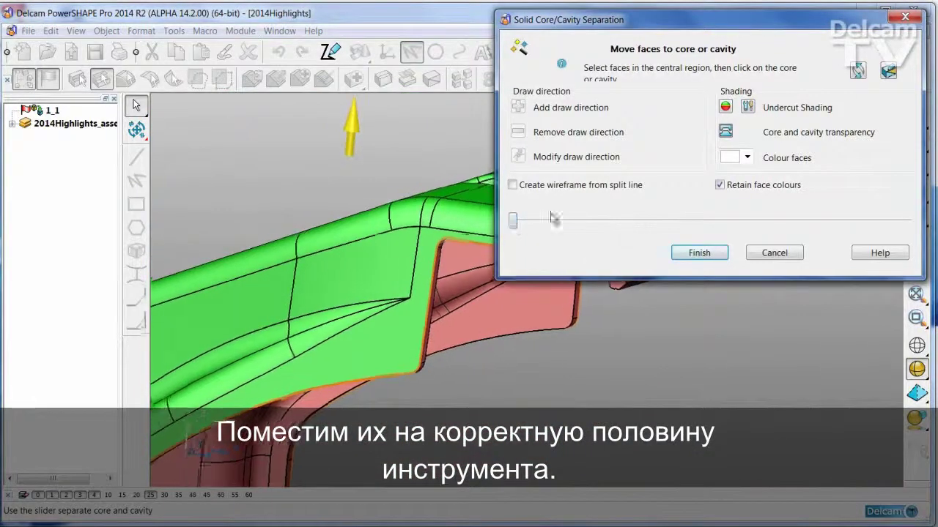
{"action": "left_click", "coordinate": [512, 185]}
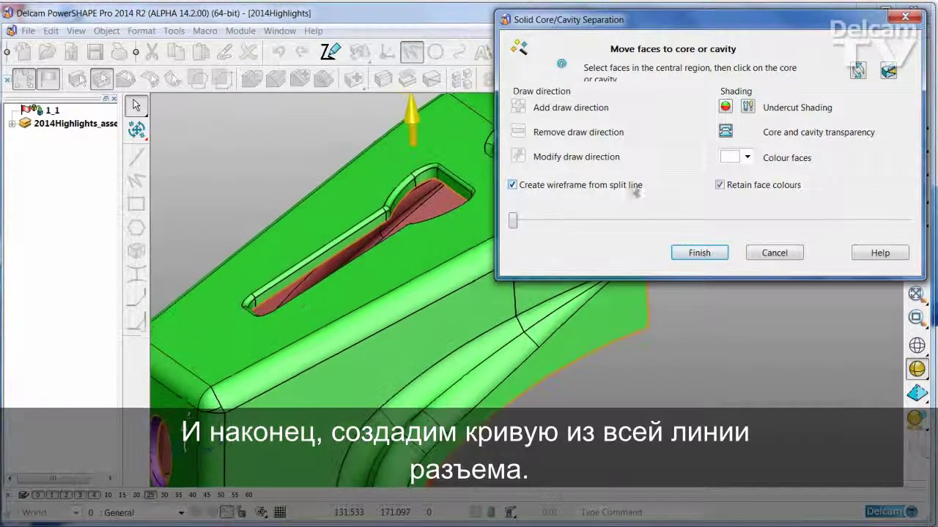
{"action": "left_click", "coordinate": [706, 255]}
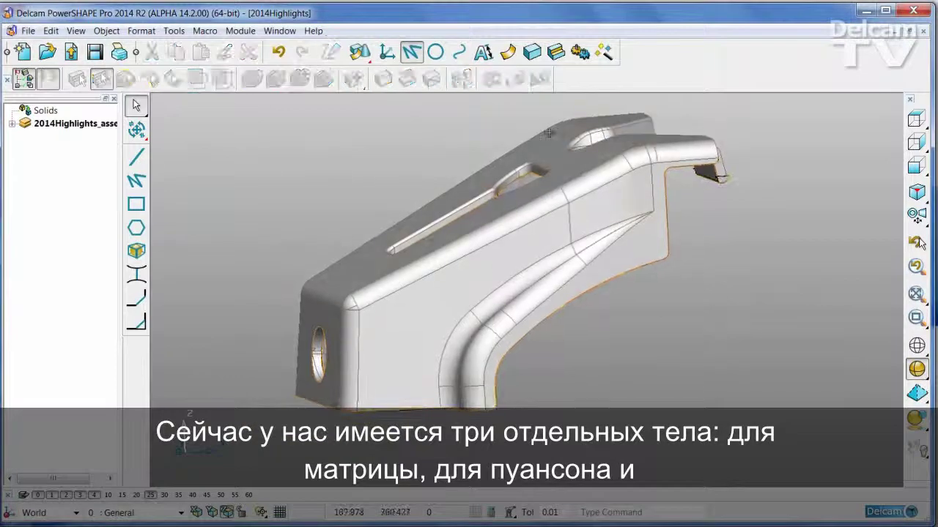
- Blank the cavity solid, the core solid and the ring-shaped side slide solid one after another, leaving only the split-line wireframe
{"action": "left_click", "coordinate": [548, 132]}
{"action": "key", "text": "ctrl+j"}
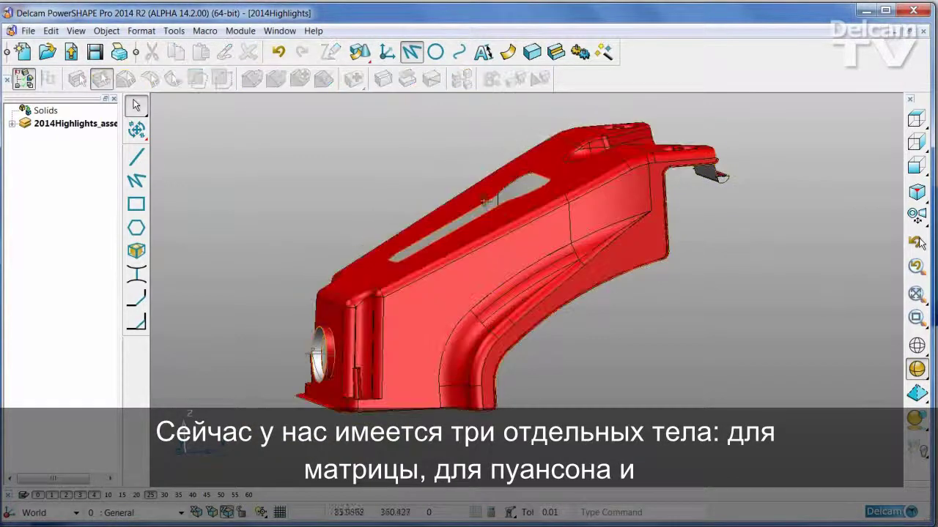
{"action": "left_click", "coordinate": [422, 315]}
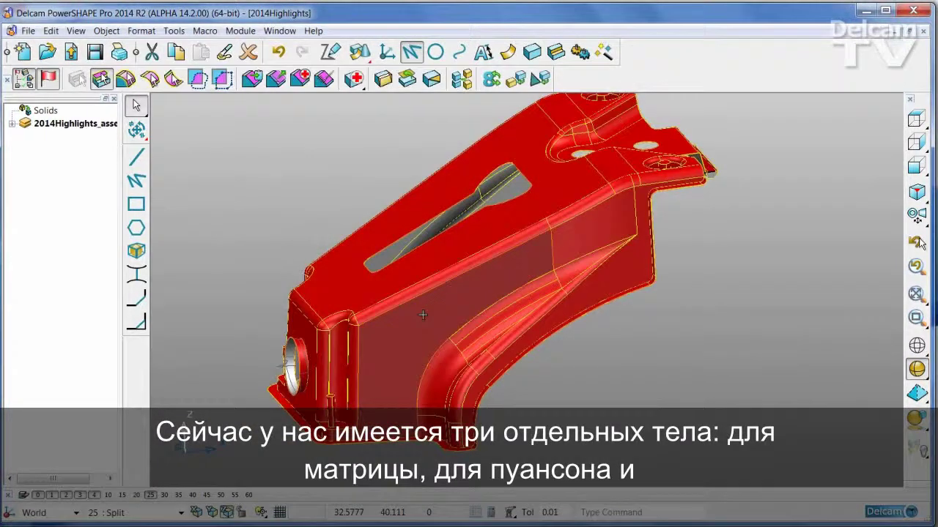
{"action": "key", "text": "ctrl+j"}
{"action": "middle_click_drag", "start_coordinate": [321, 253], "coordinate": [309, 391], "text": "ctrl"}
{"action": "middle_click_drag", "start_coordinate": [257, 377], "coordinate": [327, 354], "text": "shift"}
{"action": "left_click", "coordinate": [356, 350]}
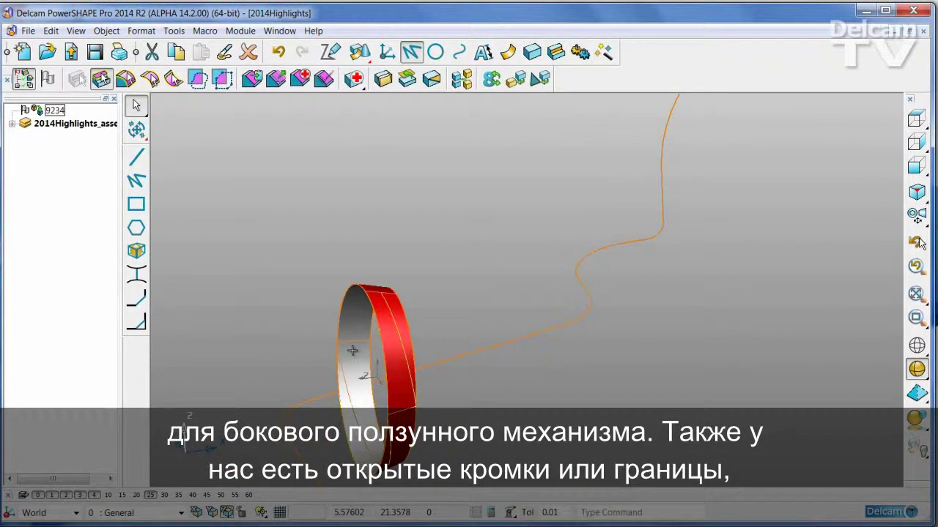
{"action": "key", "text": "ctrl+j"}
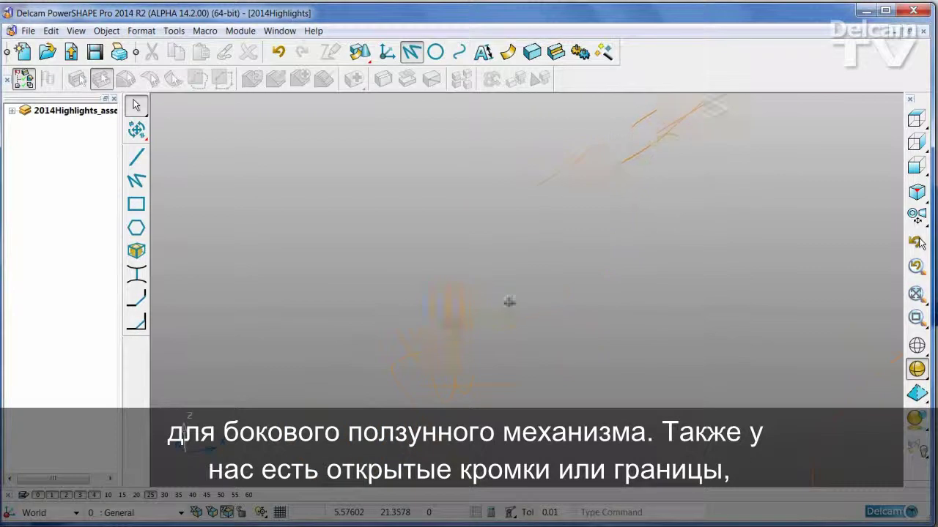
- Select individual split-line composite curves to examine the side hole, the flange holes and the part's outer boundary
{"action": "left_click", "coordinate": [435, 328]}
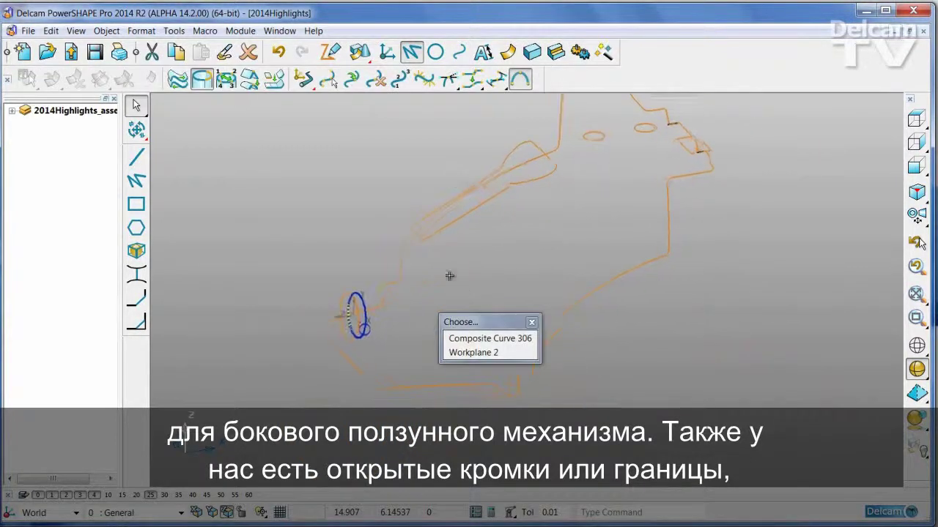
{"action": "left_click", "coordinate": [487, 200]}
{"action": "left_click", "coordinate": [649, 213]}
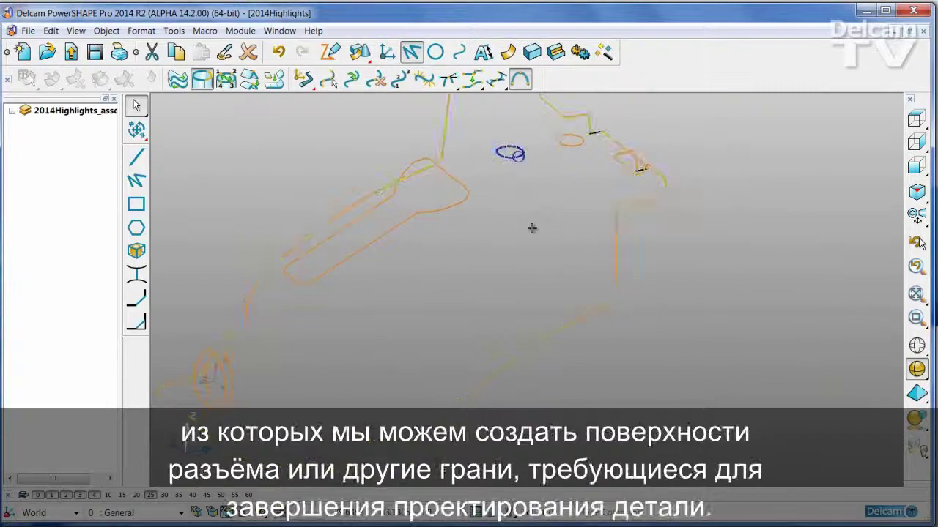